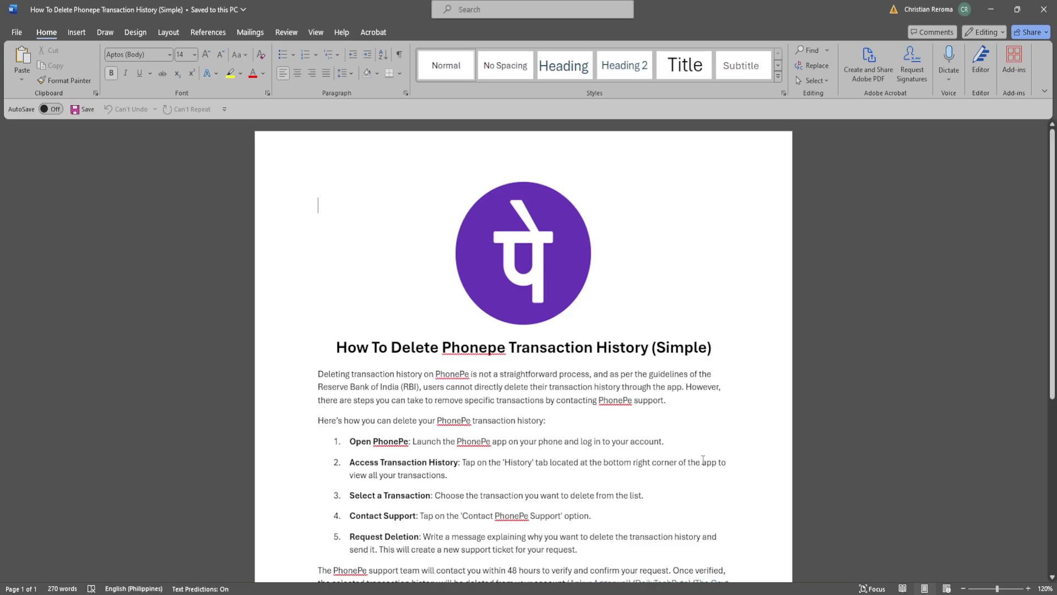
scroll(701, 460, down, 3)
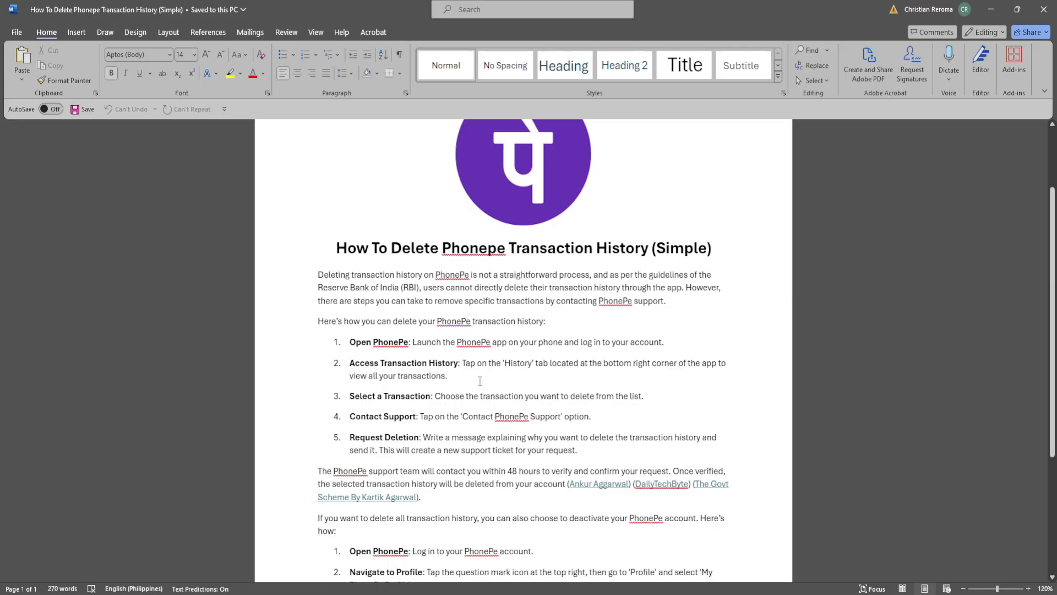
scroll(479, 381, down, 1)
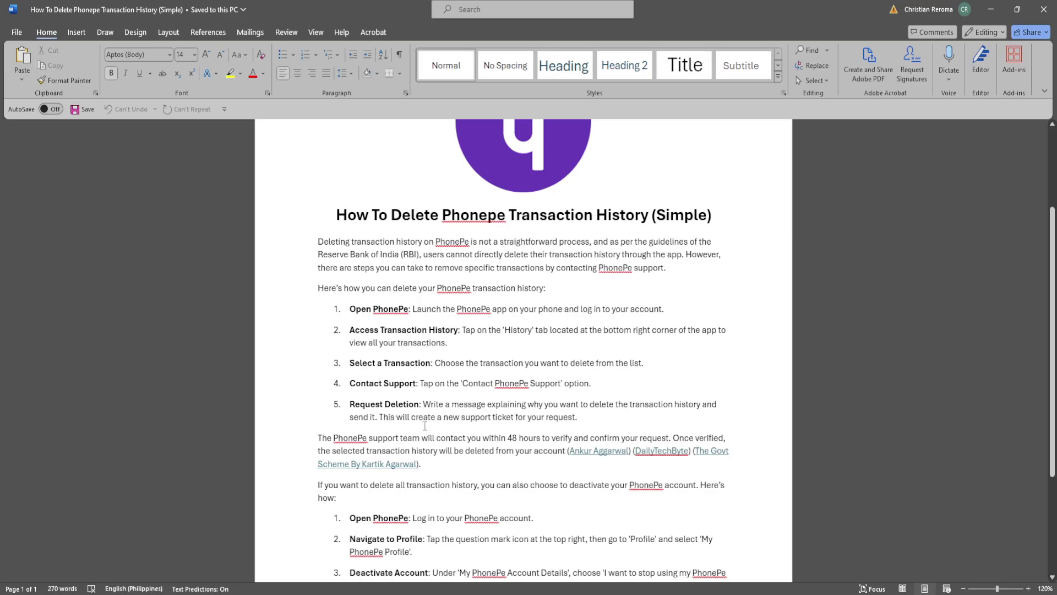
scroll(427, 422, down, 2)
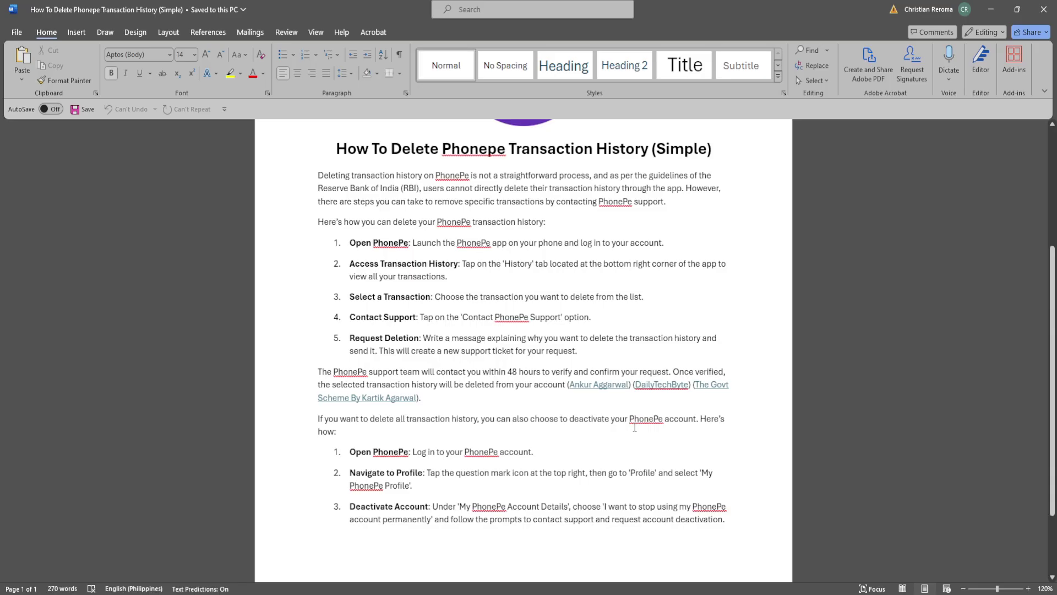
scroll(540, 454, down, 1)
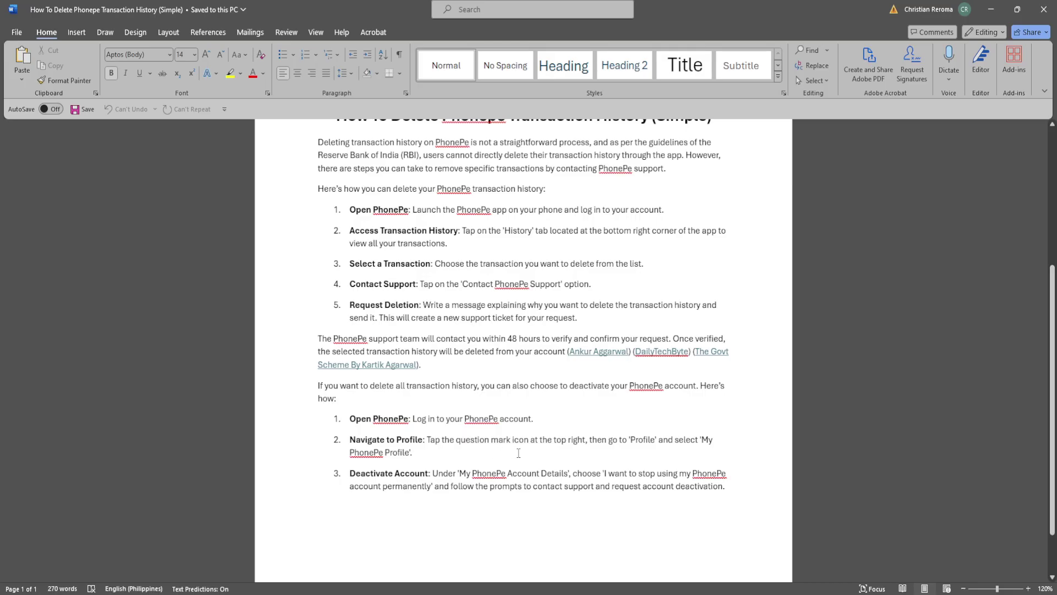
scroll(438, 454, down, 1)
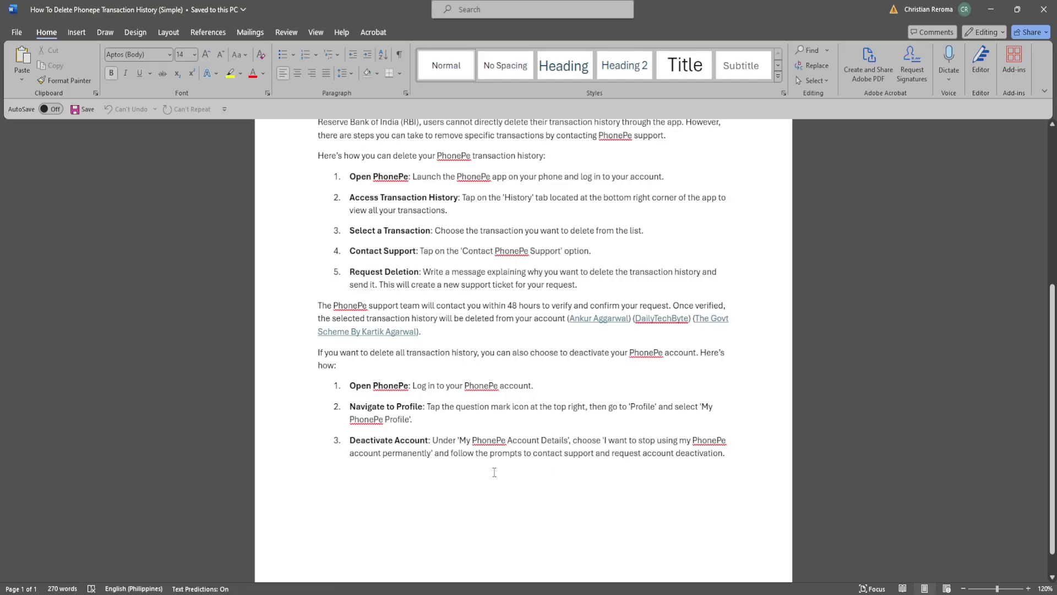
scroll(492, 471, down, 1)
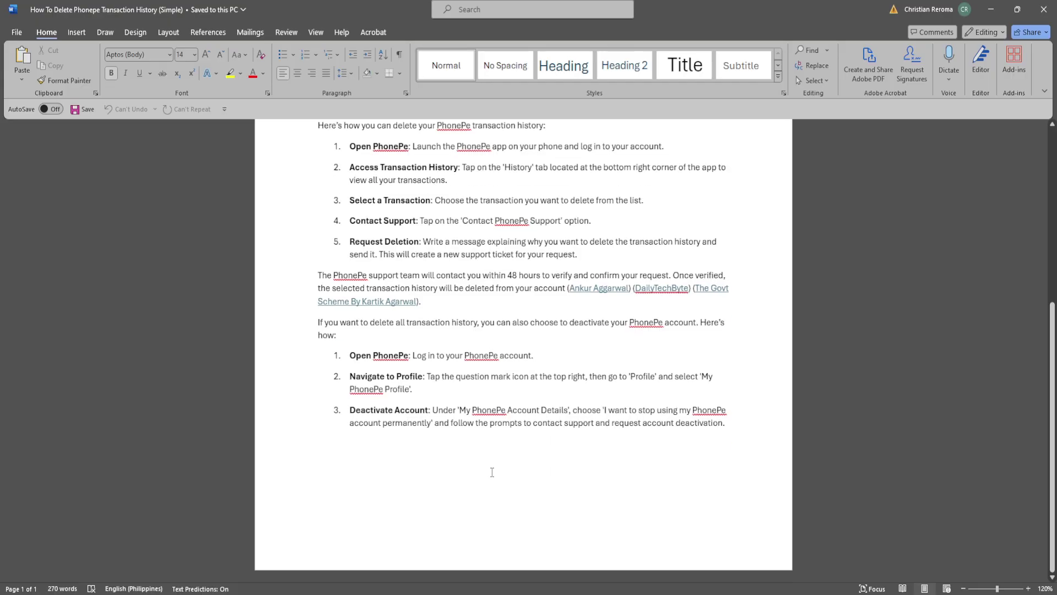
scroll(492, 471, up, 5)
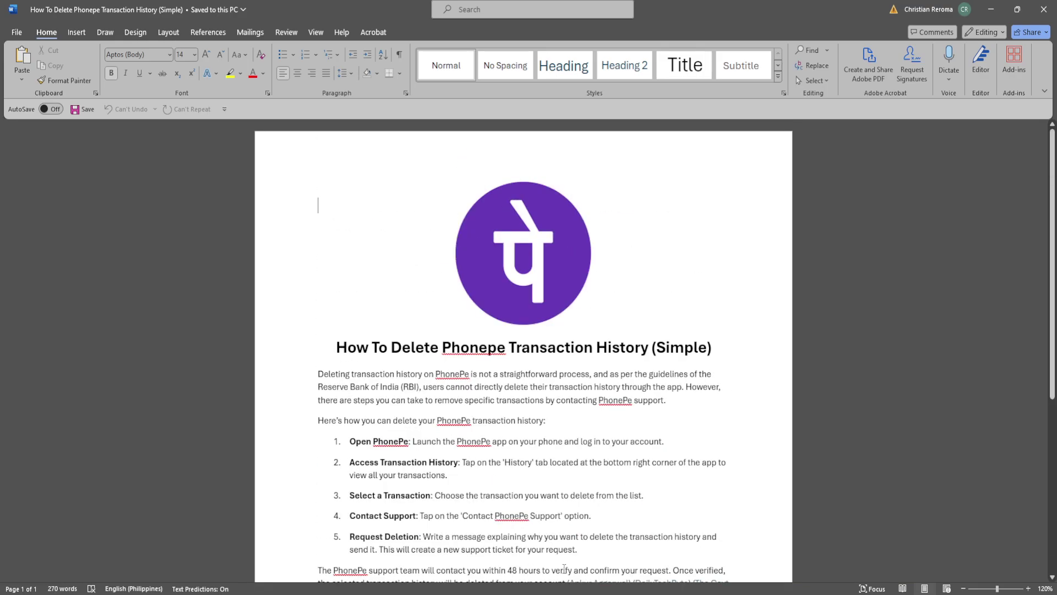